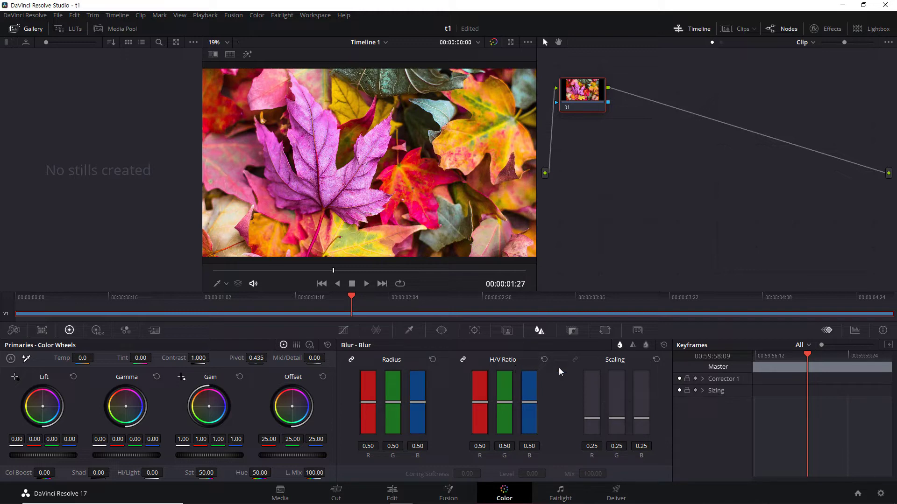
Step: Look at the Sharpen and Mist modes of the blur controls, ending in Blur mode
click(632, 346)
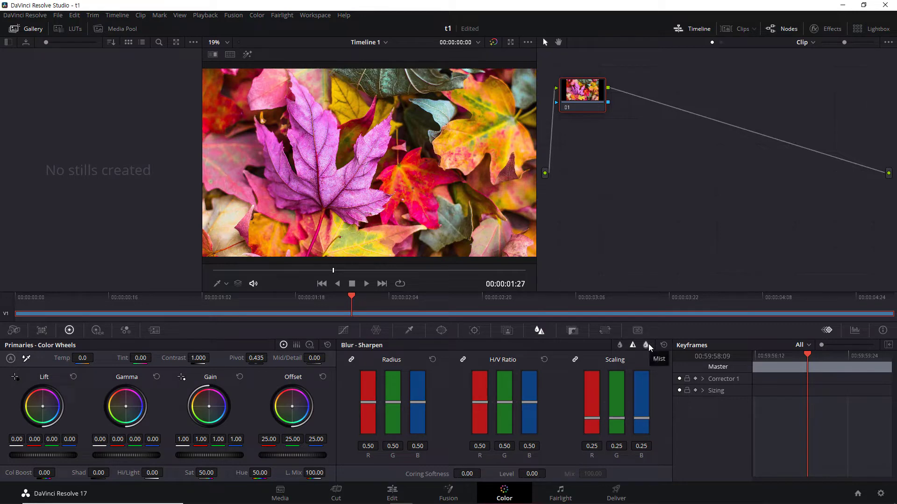
click(646, 345)
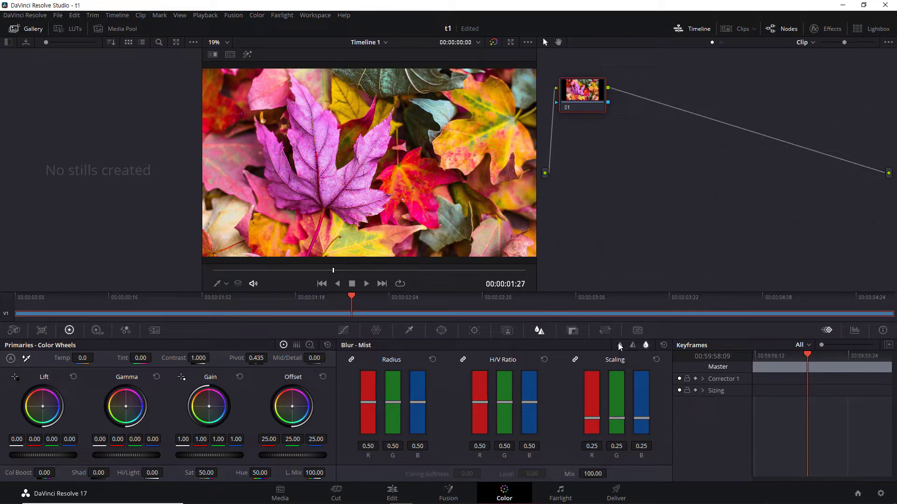
click(619, 346)
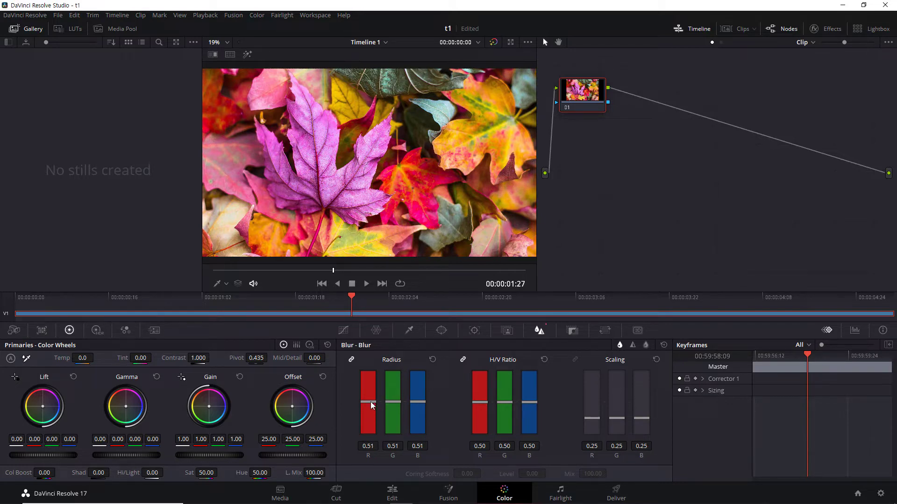
Step: Try a blur radius of 0.36 on all colour channels and reset the Radius
mouse_move(371, 402)
mouse_down()
mouse_move(374, 371)
mouse_move(372, 413)
mouse_up()
click(352, 360)
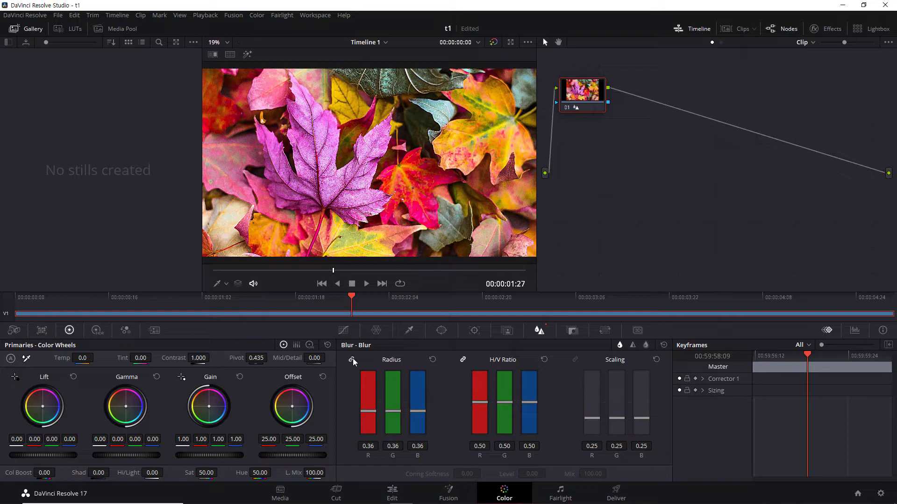
click(433, 360)
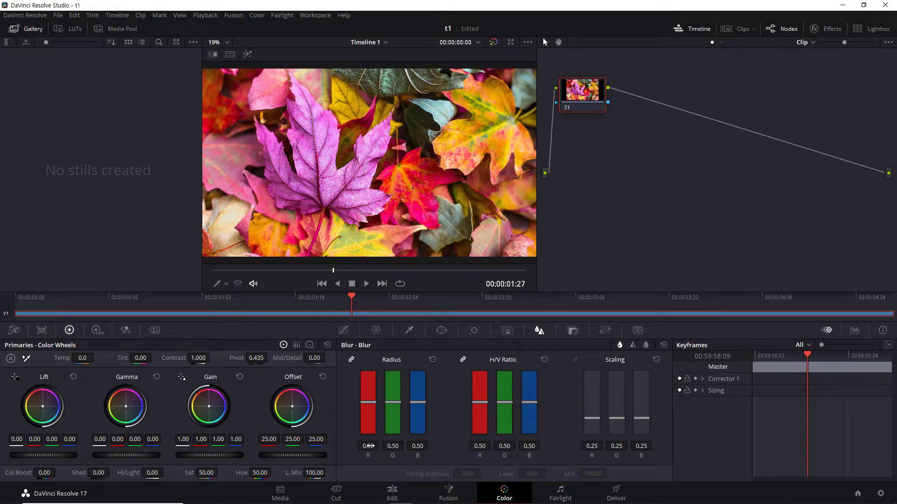
Step: Try lower and higher blur radii, toggling the channel link in between, and reset the Radius each time
mouse_move(372, 402)
mouse_down()
mouse_move(375, 376)
mouse_move(373, 418)
mouse_up()
click(432, 359)
click(352, 360)
drag(371, 394, 417, 389)
click(432, 359)
Step: Raise the blur radius to 0.76 on all channels, try H/V ratios of 0.86 and 0.13, and reset the ratio
drag(371, 402, 378, 382)
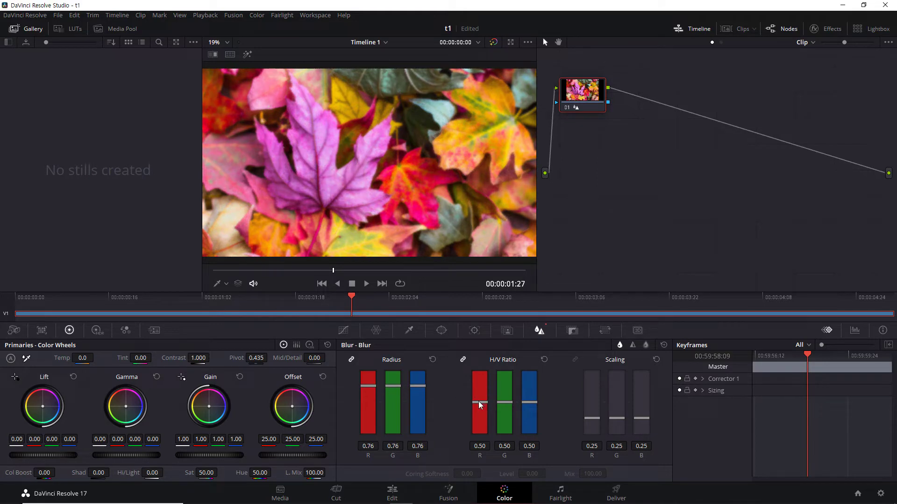
drag(478, 401, 480, 378)
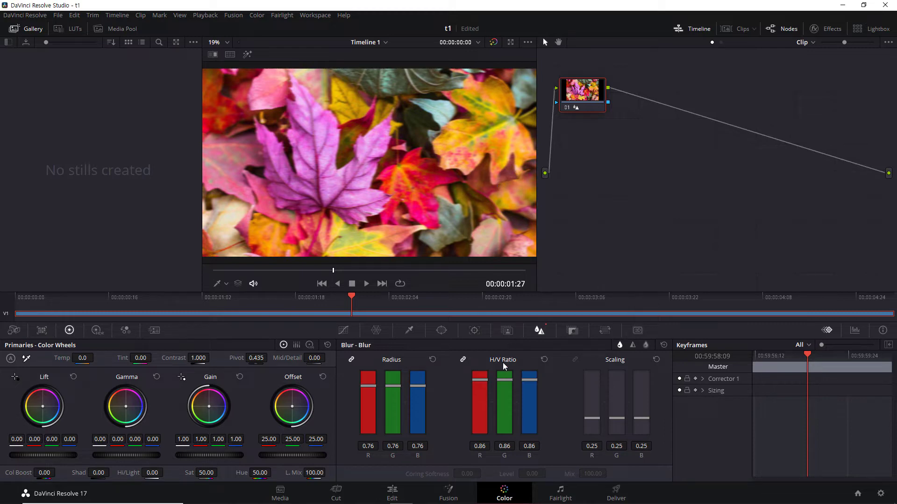
drag(485, 381, 483, 427)
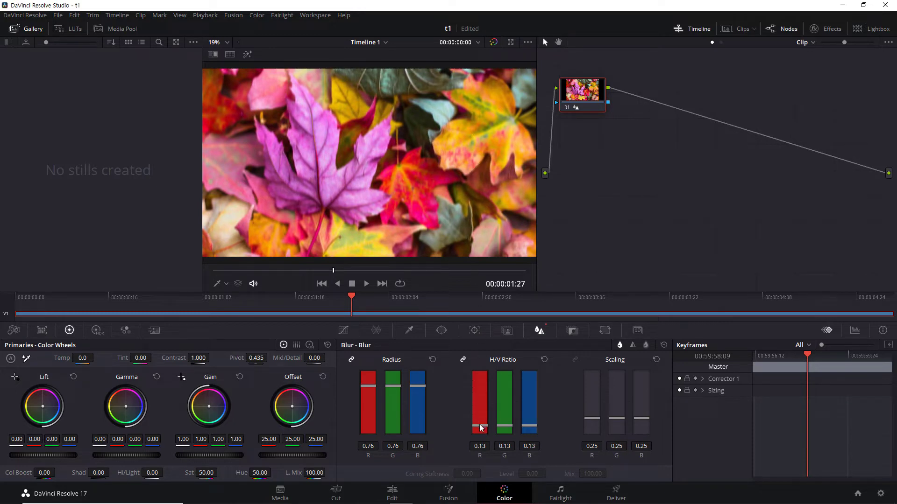
click(544, 360)
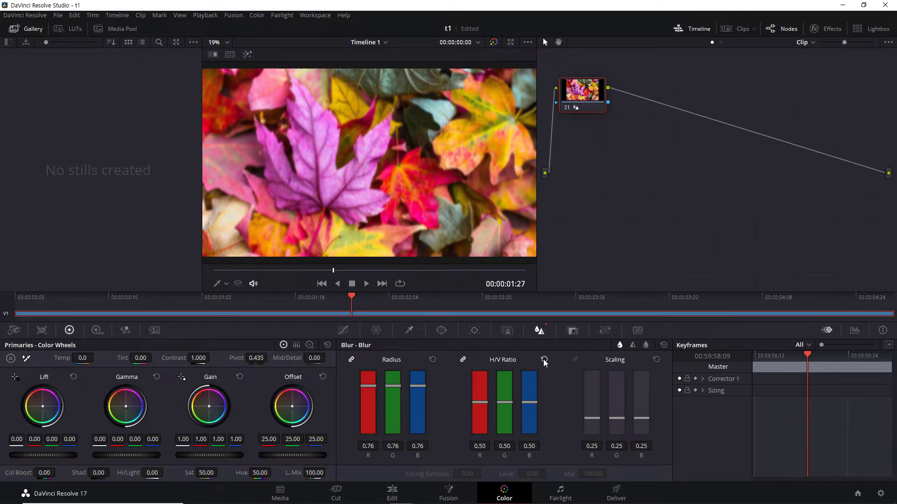
Step: Try H/V ratios of 0.92 and 0.09 on a close-up of the leaves and reset the ratio
scroll(361, 200, up, 5)
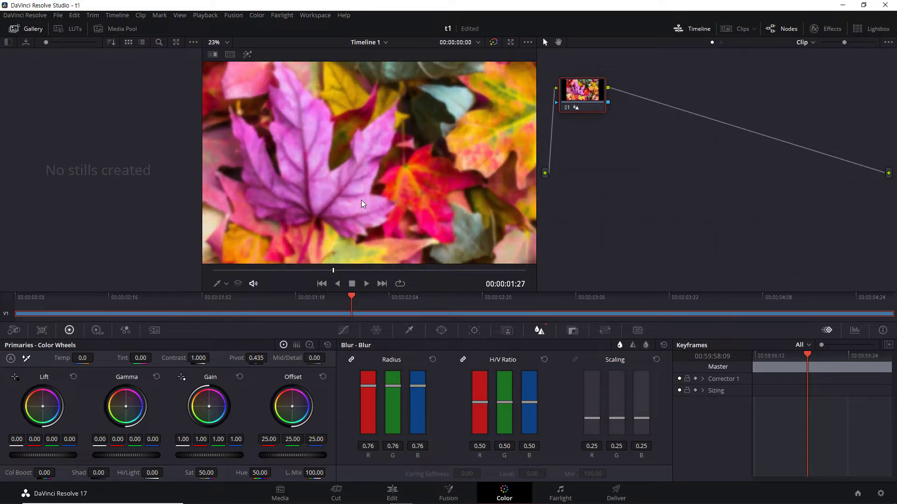
scroll(360, 200, up, 4)
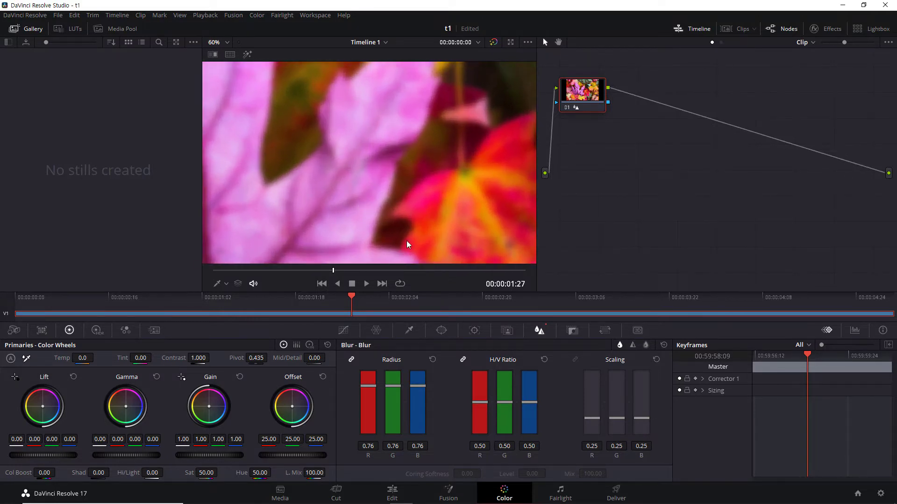
drag(480, 400, 484, 374)
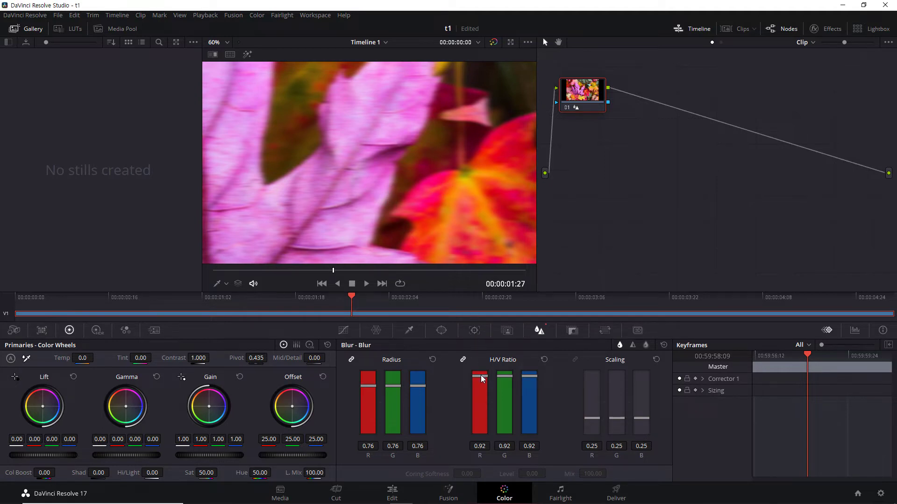
drag(480, 376, 483, 434)
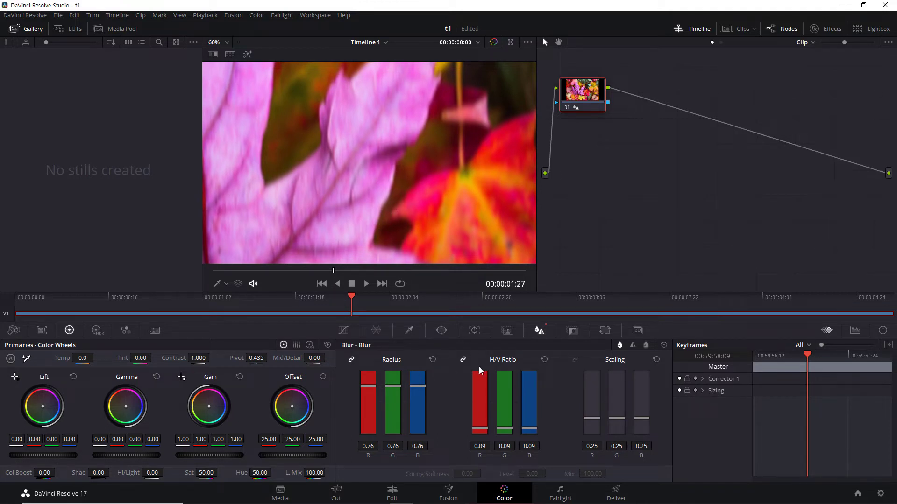
click(543, 360)
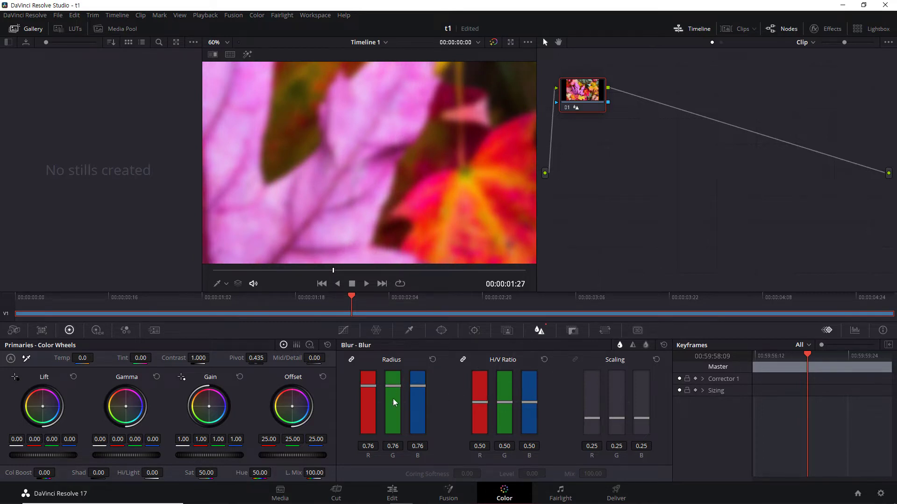
Step: Reset the blur radius, try a radius of 0.25 on all channels, and reset it again
click(432, 360)
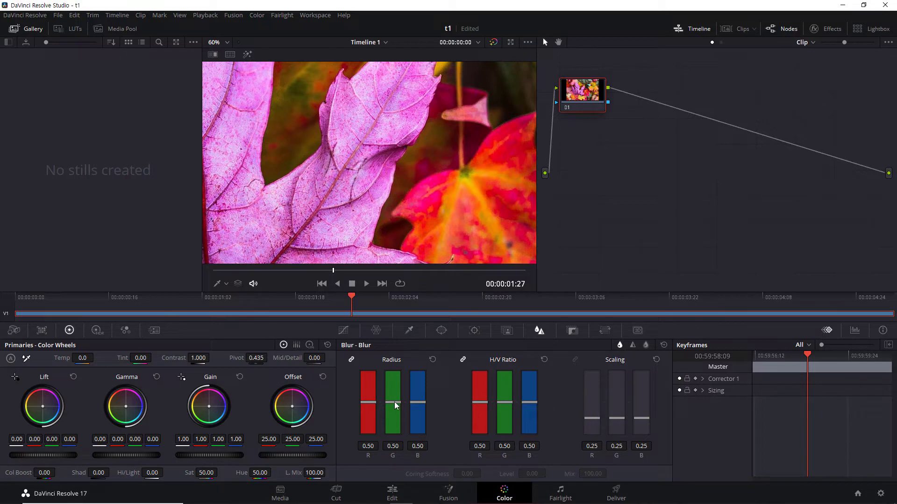
drag(397, 403, 400, 415)
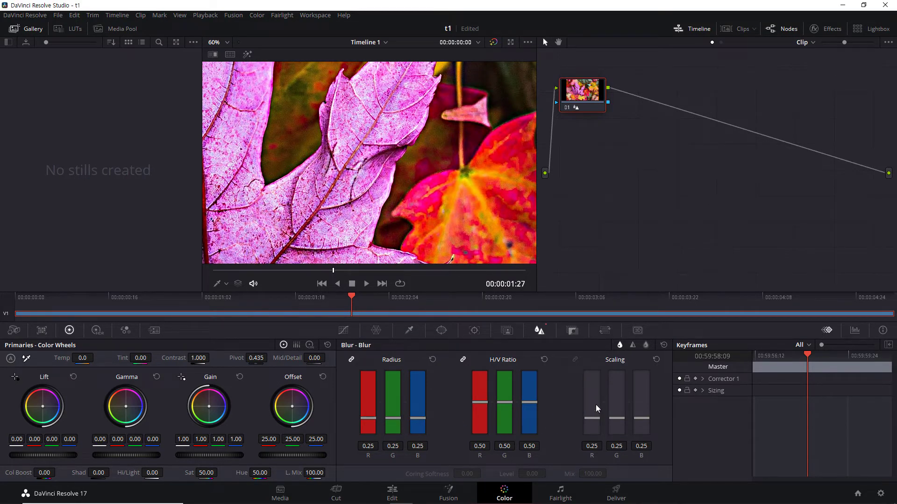
click(432, 359)
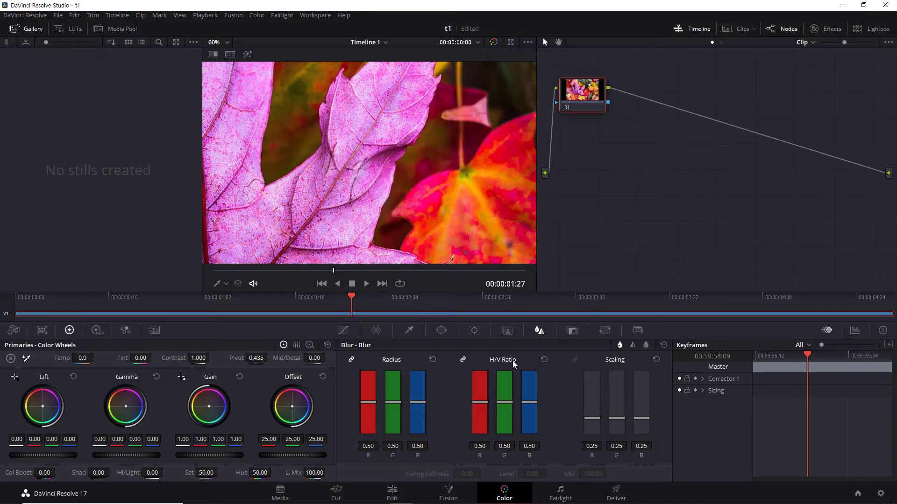
Step: Switch the blur controls to Sharpen mode, try a radius of 0.26 on the whole image, and reset the Radius
click(632, 344)
right_click(395, 185)
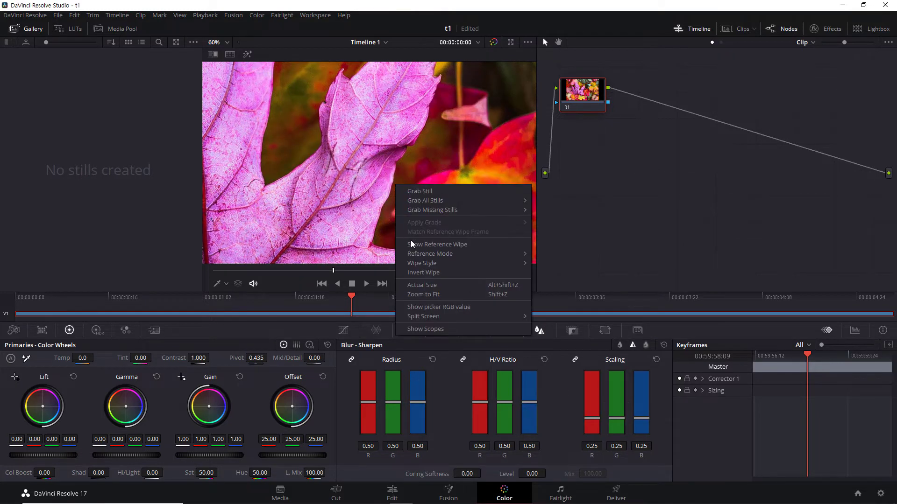
click(424, 294)
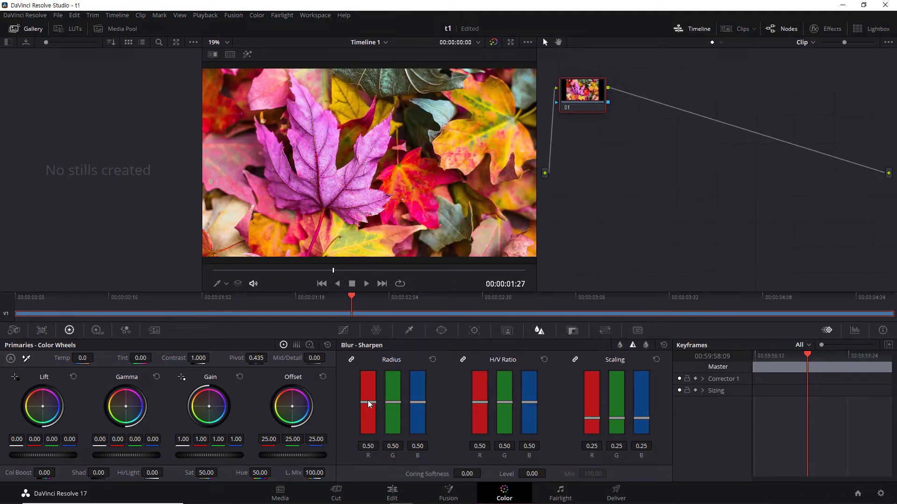
mouse_move(368, 402)
mouse_down()
mouse_move(368, 381)
mouse_move(369, 417)
mouse_up()
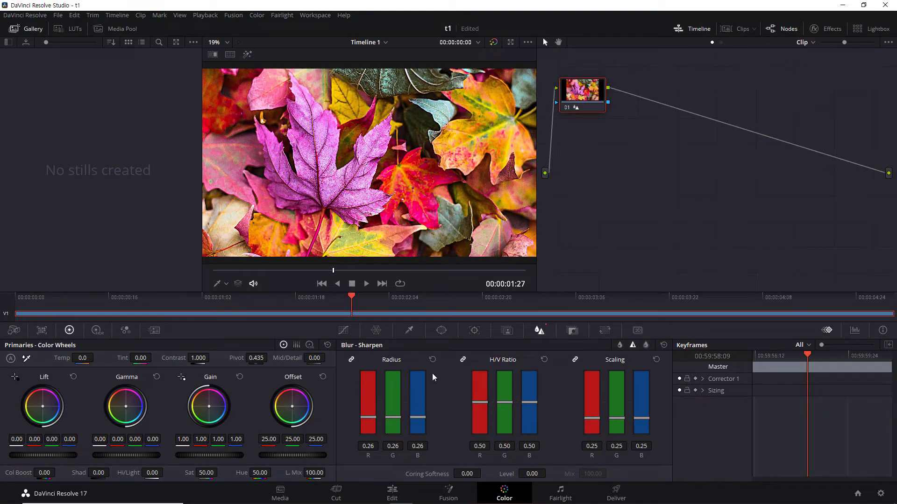
click(433, 359)
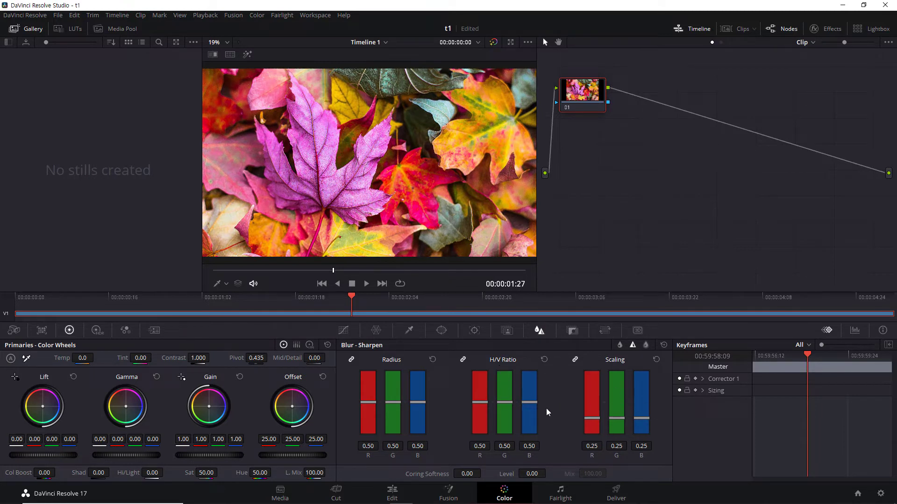
Step: Raise the Sharpen radius to 0.76, try a higher Scaling, and reset the Scaling
drag(394, 400, 397, 383)
drag(593, 419, 606, 404)
click(656, 361)
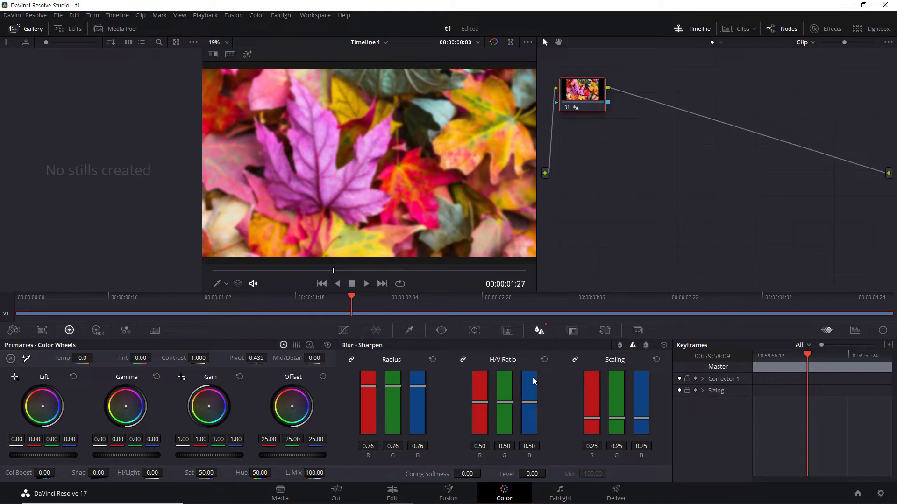
Step: Try a Sharpen radius of 0.30 with Scaling raised to 0.82 and higher, and reset both parameters
drag(369, 385, 368, 414)
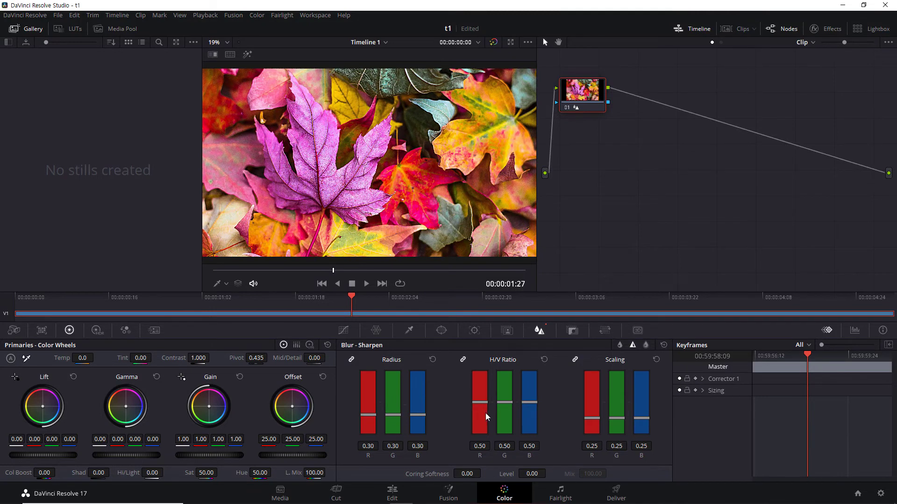
drag(591, 418, 596, 383)
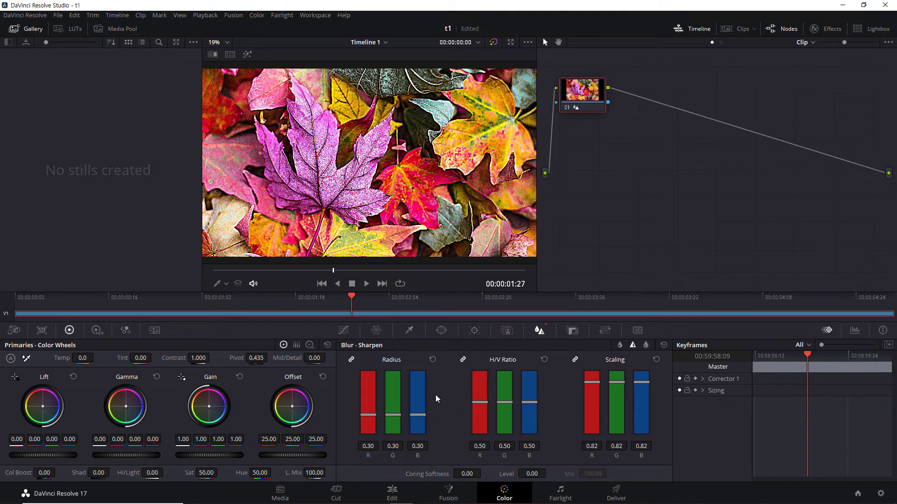
mouse_move(594, 384)
mouse_down()
mouse_move(602, 445)
mouse_move(606, 372)
mouse_up()
click(655, 360)
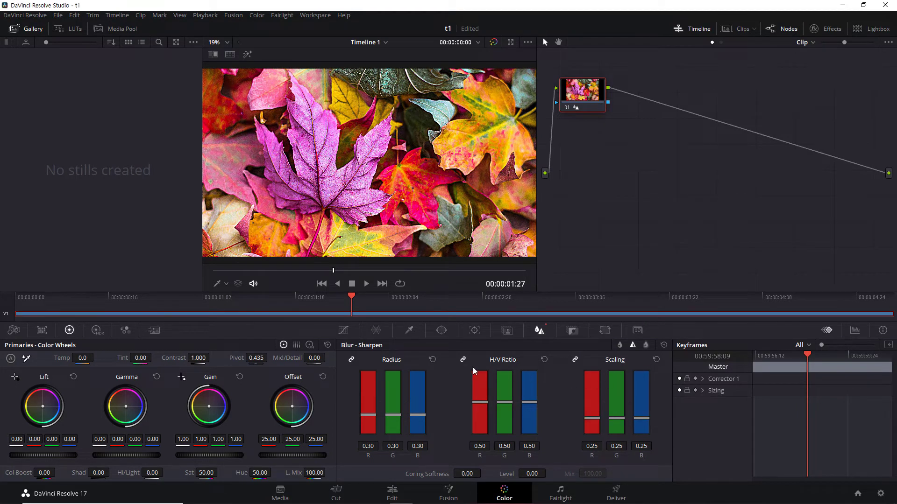
click(433, 358)
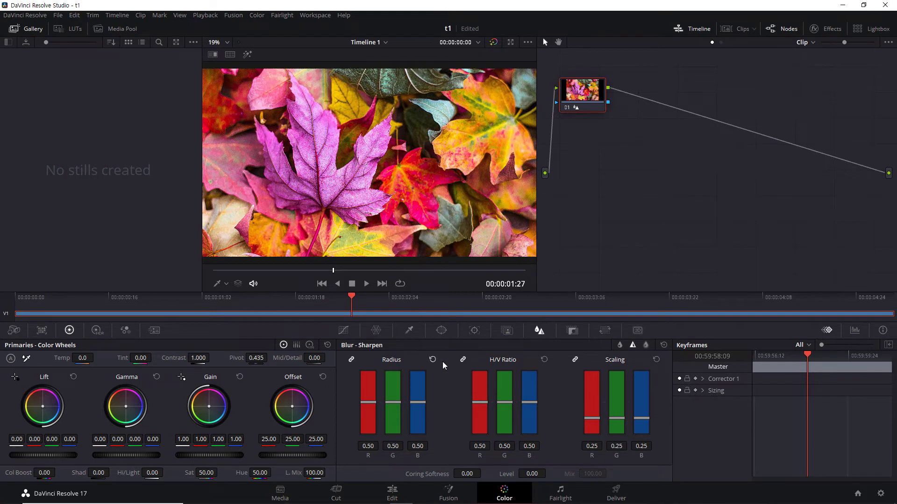
Step: Switch the blur controls to Mist mode, try a lower radius, and reset the Radius
click(646, 345)
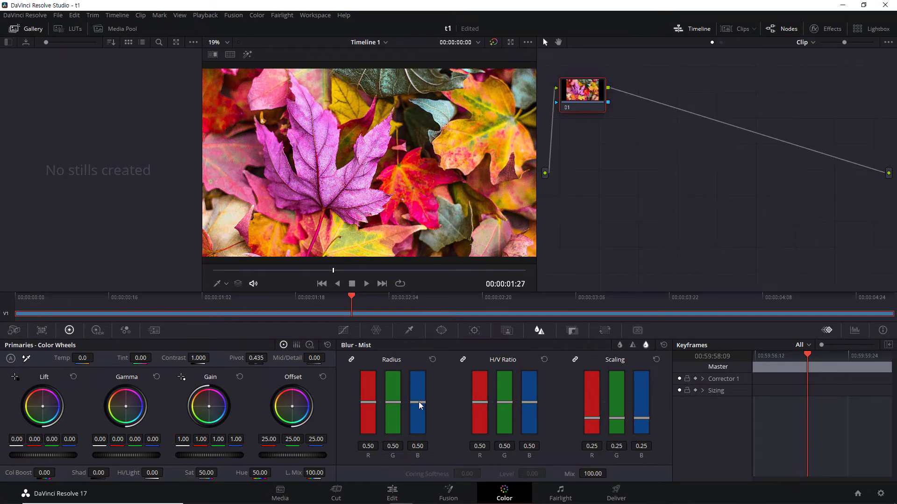
mouse_move(419, 402)
mouse_down()
mouse_move(421, 386)
mouse_move(422, 416)
mouse_up()
click(432, 360)
Step: Try a Mist radius of 0.24 with a Scaling of 0.78 on all channels, and reset both parameters
drag(589, 417, 594, 397)
drag(417, 405, 418, 419)
drag(596, 399, 606, 380)
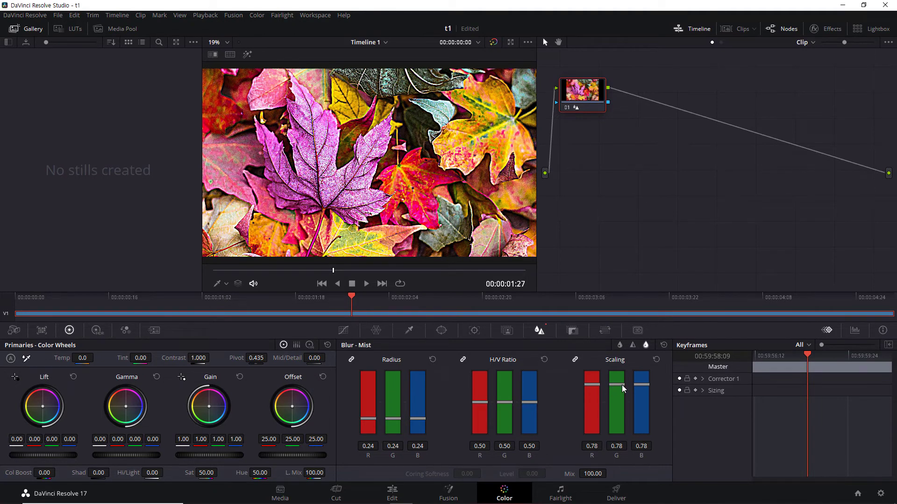
click(656, 360)
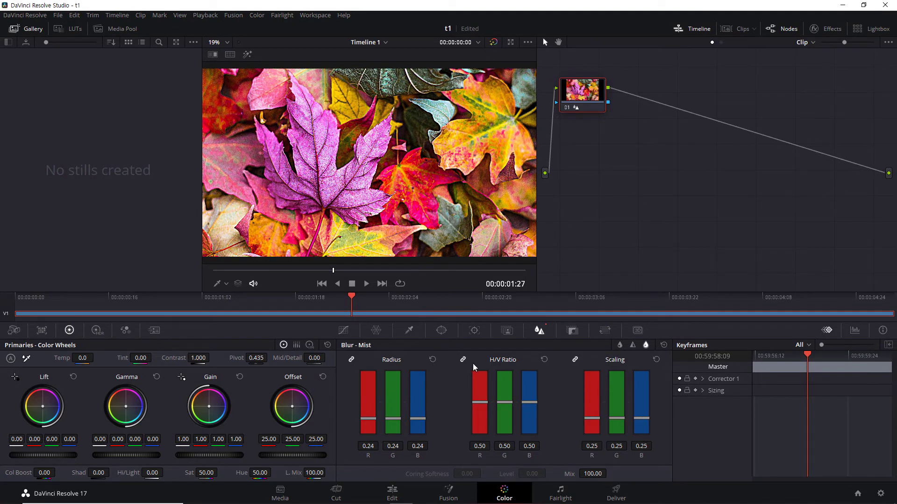
click(433, 358)
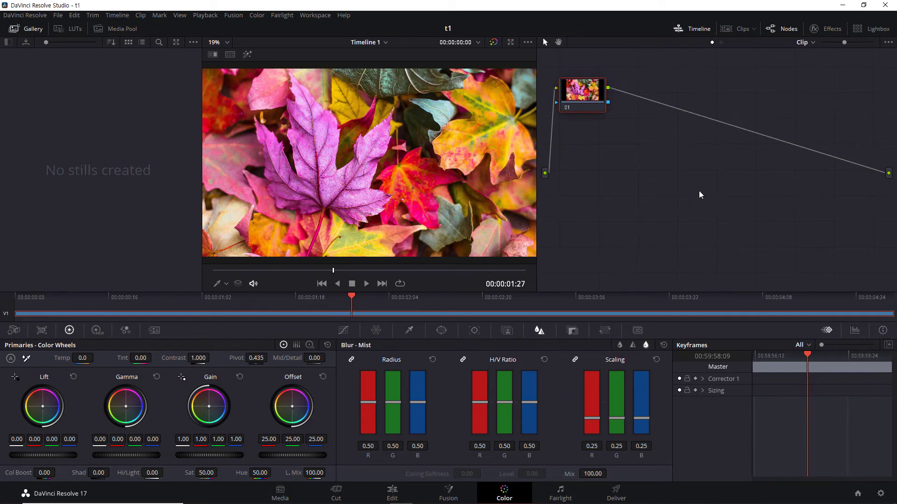
Step: Apply the Directional Blur effect from the Resolve FX Blur category to node 01
click(829, 30)
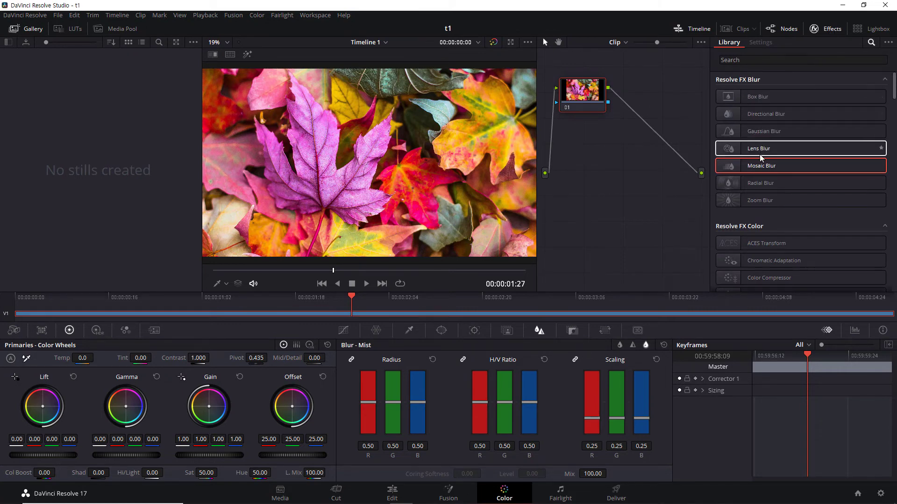
click(772, 115)
drag(764, 113, 598, 93)
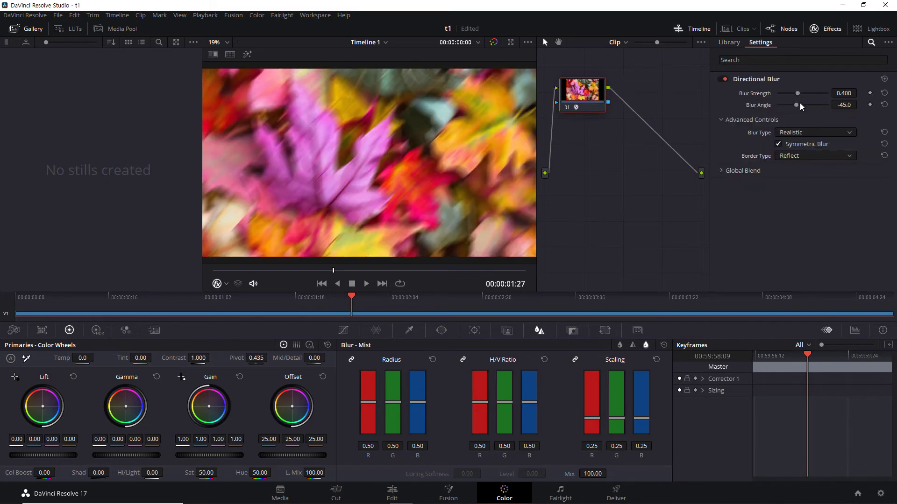
Step: Set the Directional Blur's Blur Angle to -90 and inspect the streaks on the leaves up close
mouse_move(797, 104)
mouse_down()
mouse_move(811, 104)
mouse_move(800, 104)
mouse_up()
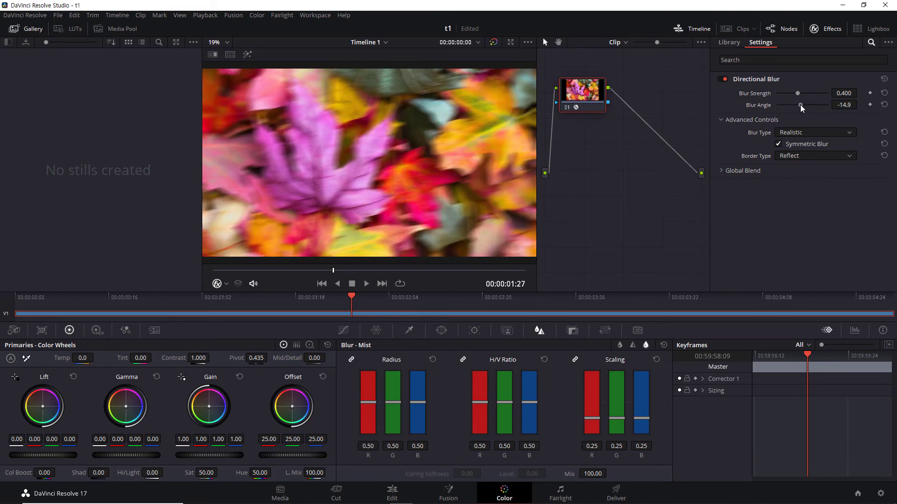
click(844, 105)
text(-90)
key(Return)
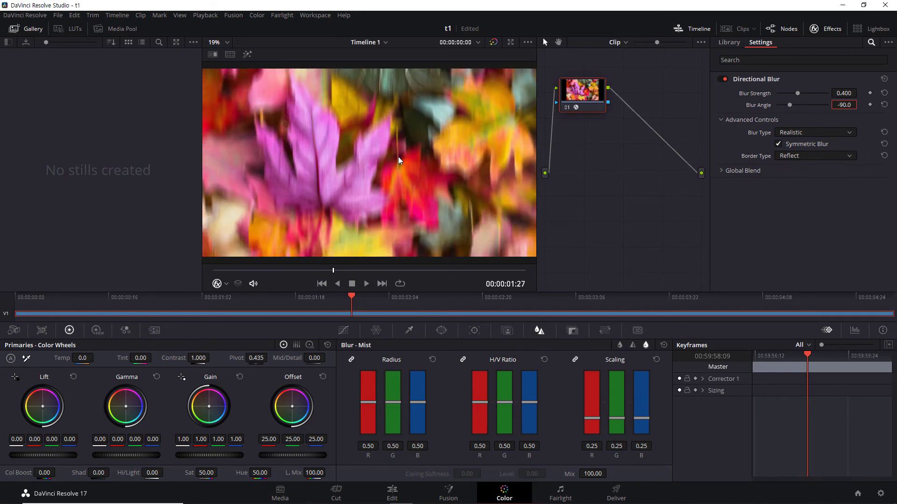
scroll(398, 156, up, 2)
scroll(393, 170, up, 1)
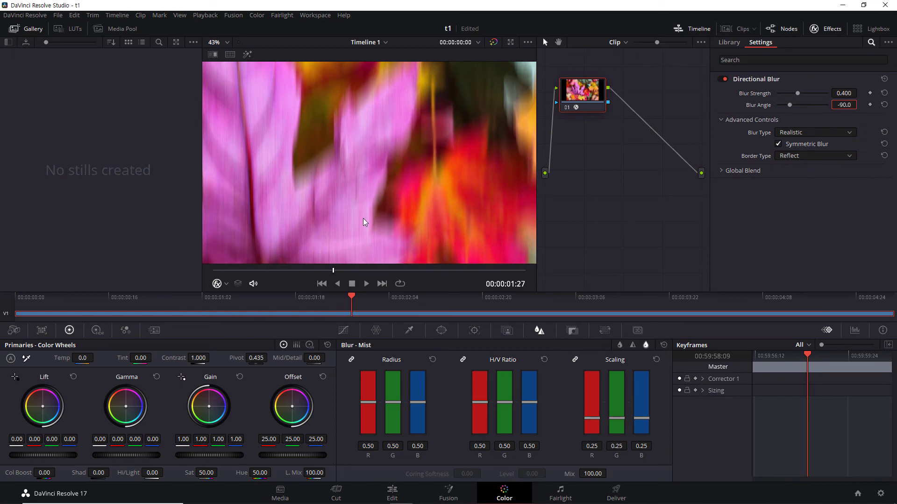
scroll(377, 222, down, 2)
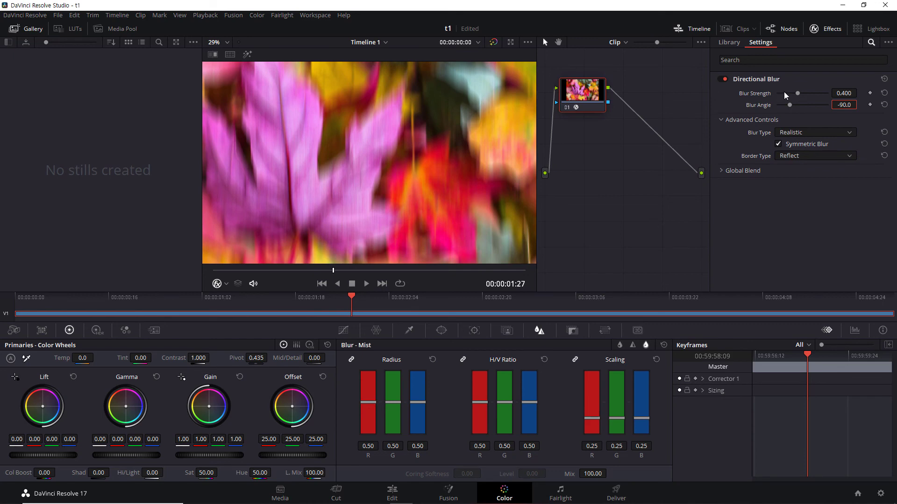
click(830, 30)
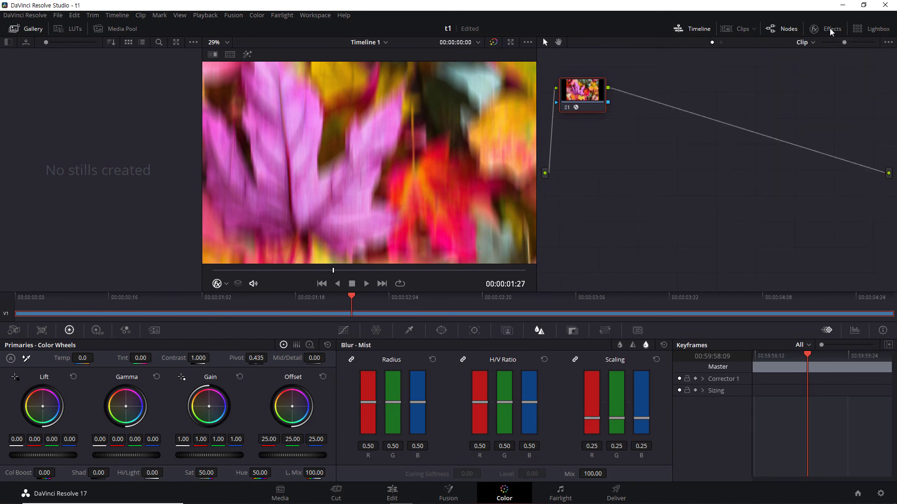
click(831, 30)
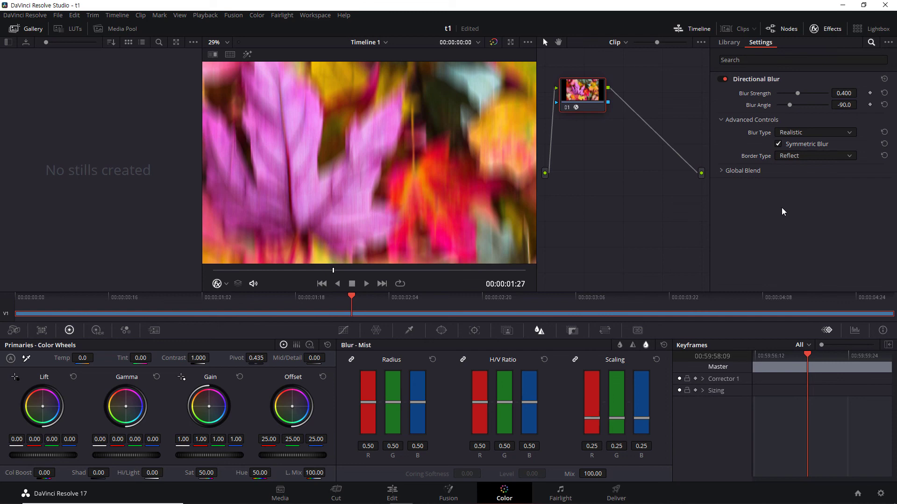
Step: Search the effects library for "shar" to look up the Resolve FX Sharpen effects
click(730, 45)
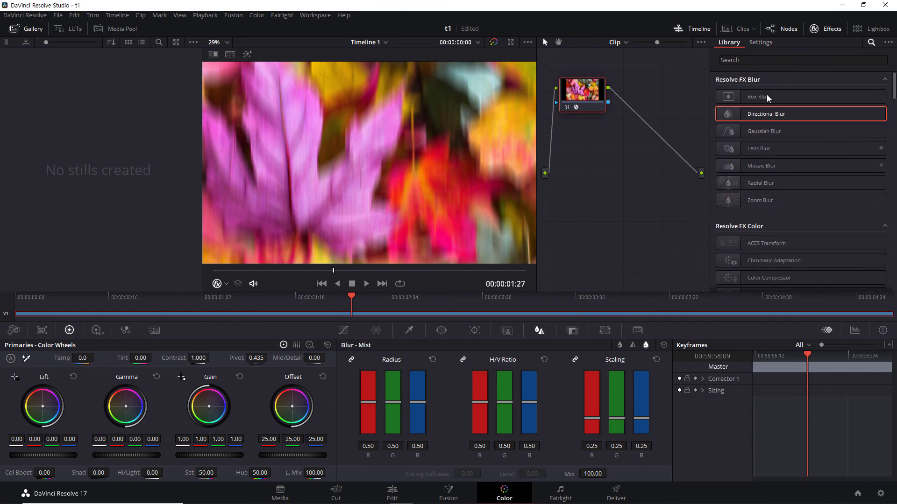
click(749, 60)
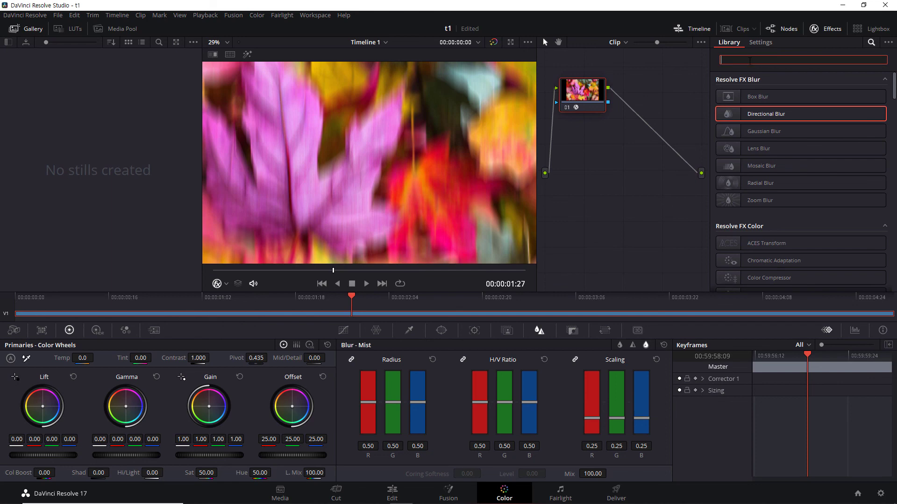
text(shar)
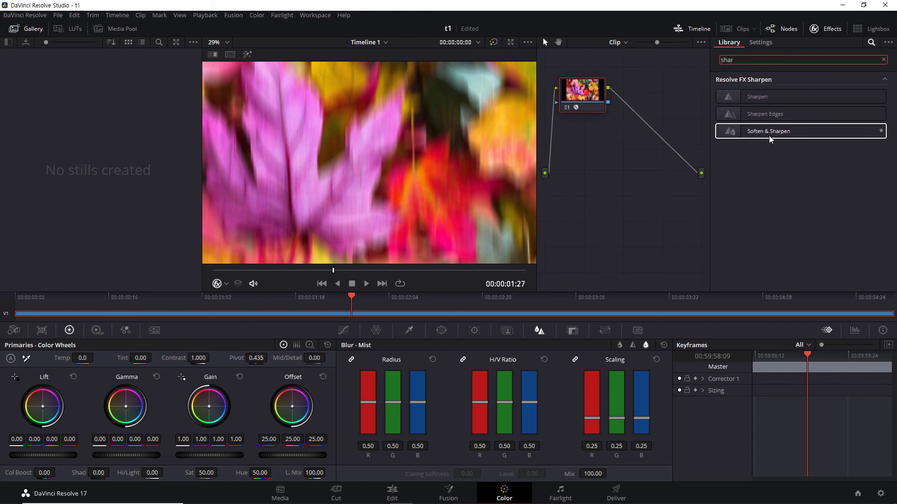
click(770, 171)
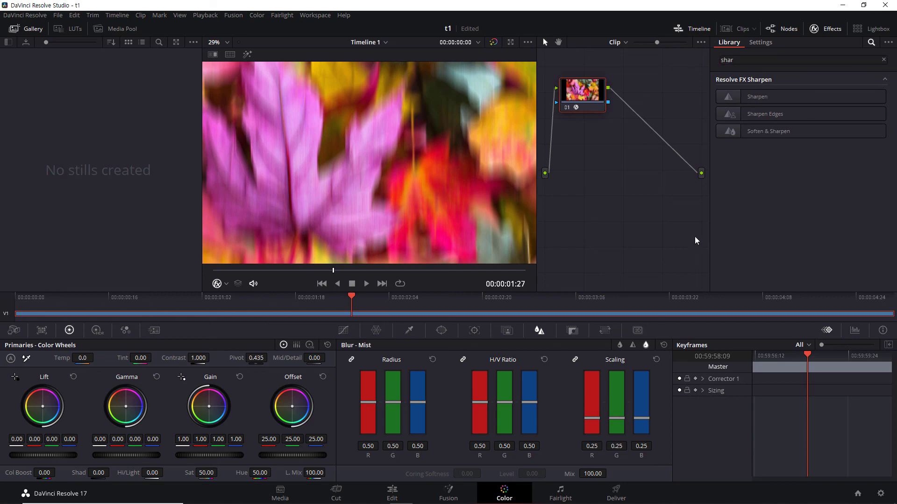